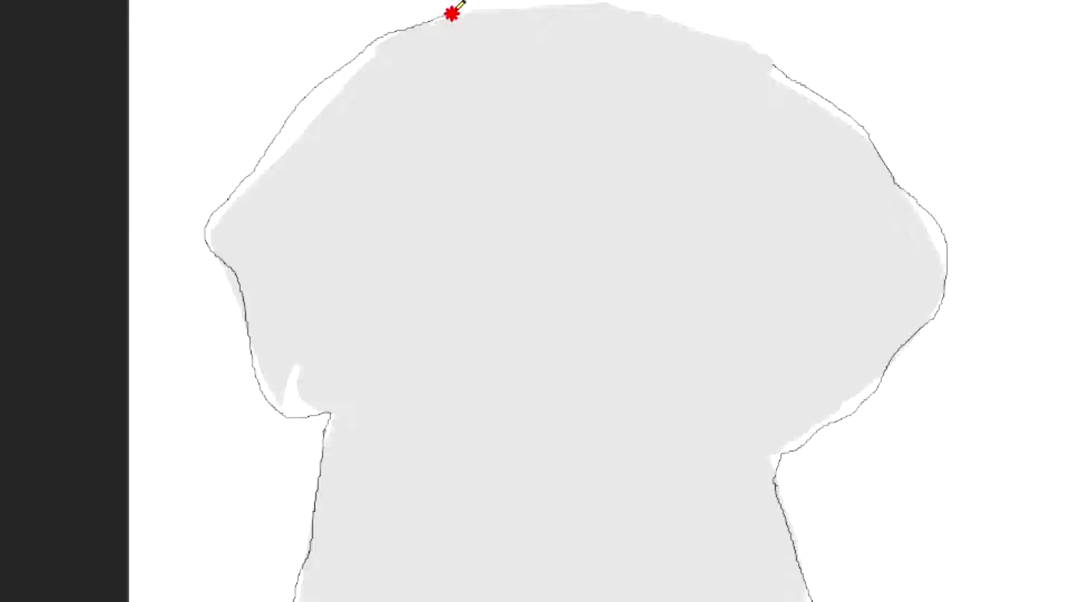
scroll(633, 136, "up", 3)
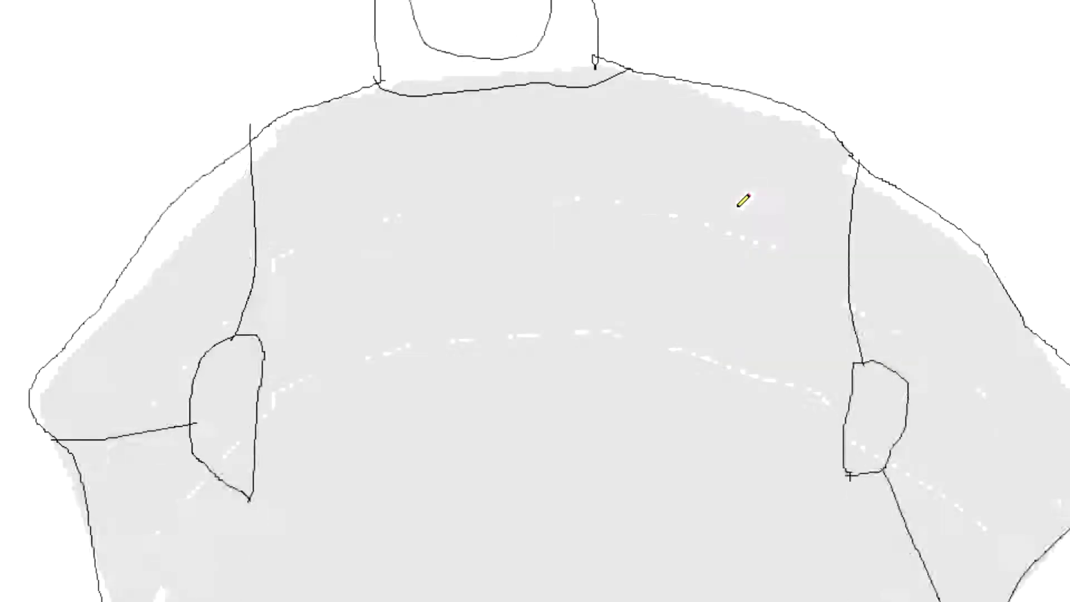
scroll(743, 199, "down", 5)
scroll(783, 179, "down", 3)
- Fill the torso with a dark brown using the Paint Bucket
left_click(46, 17)
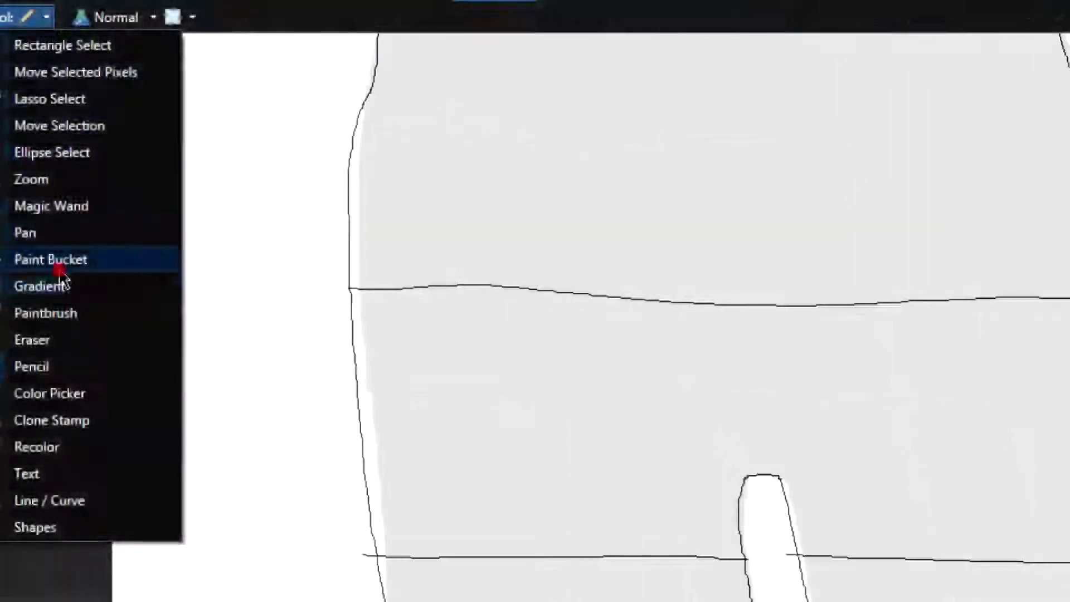
left_click(51, 258)
key("F8")
left_click(580, 275)
left_click(592, 401)
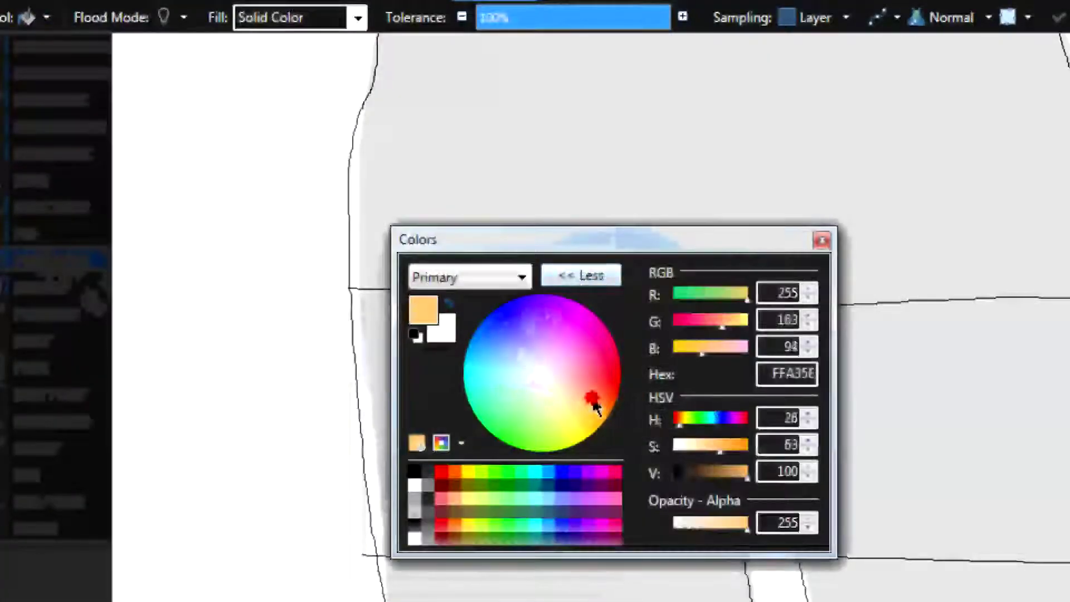
left_click(724, 477)
scroll(649, 507, "down", 2)
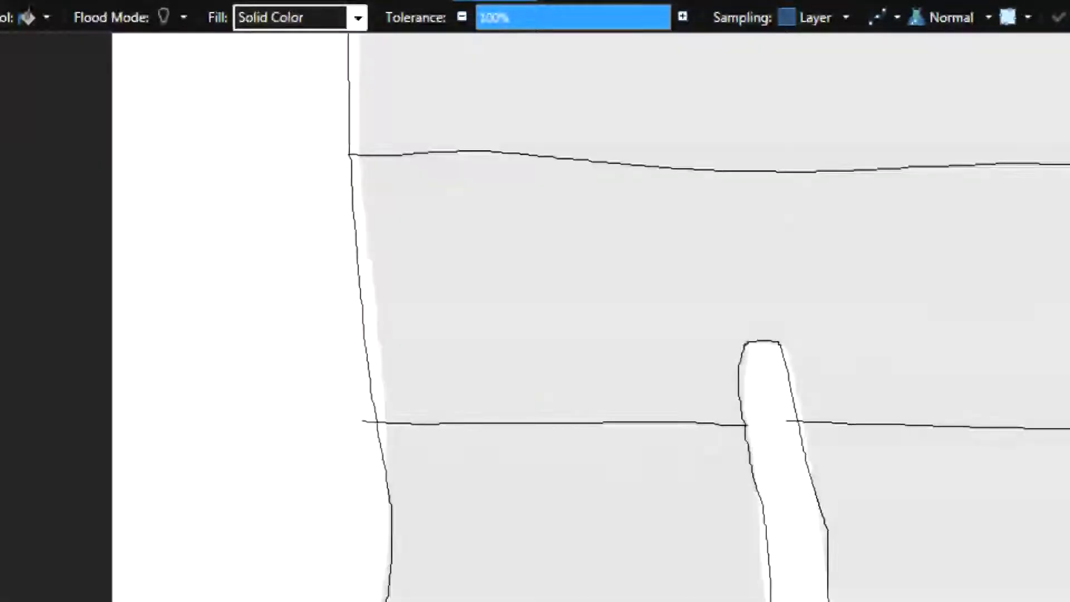
left_click_drag(511, 17, 479, 17)
left_click(585, 508)
scroll(748, 320, "up", 3)
scroll(747, 321, "down", 3)
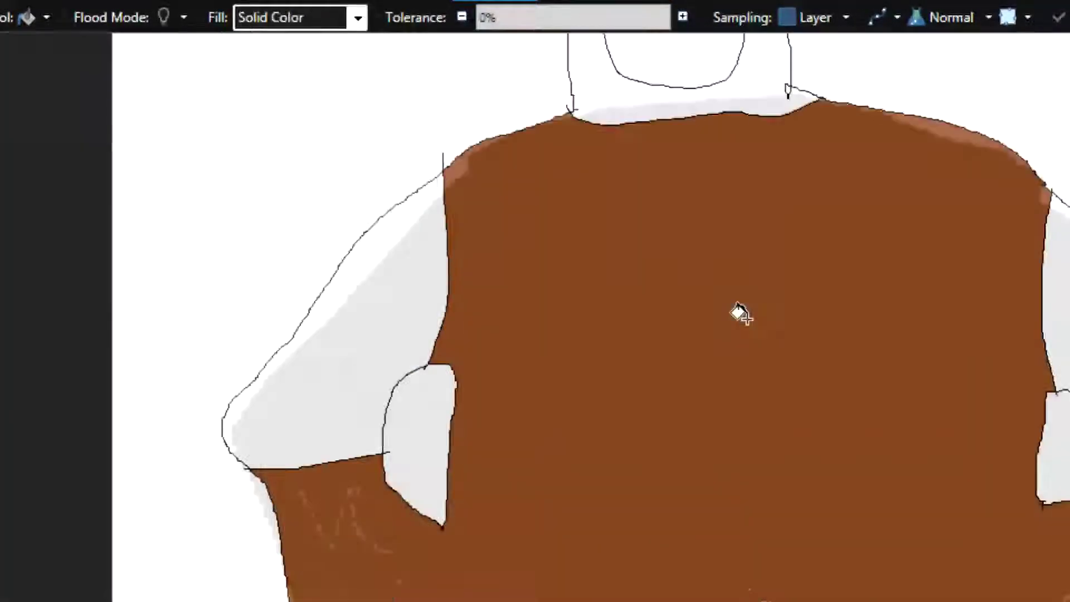
- Adjust the brown's brightness and fill the head frame brown
key("F8")
left_click_drag(721, 472, 677, 473)
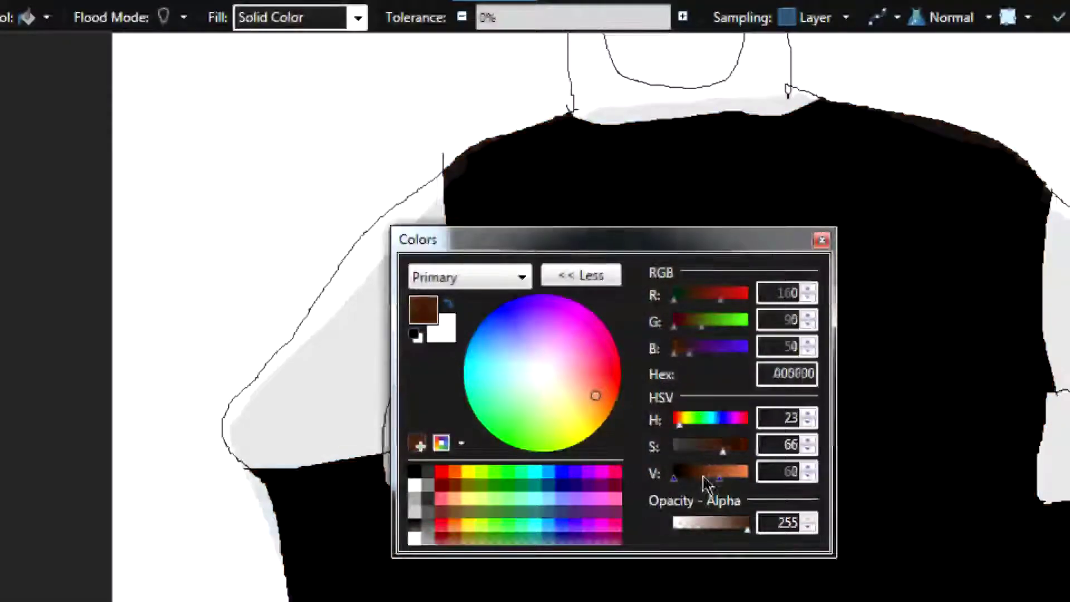
scroll(619, 385, "up", 2)
key("p")
left_click_drag(431, 299, 426, 316)
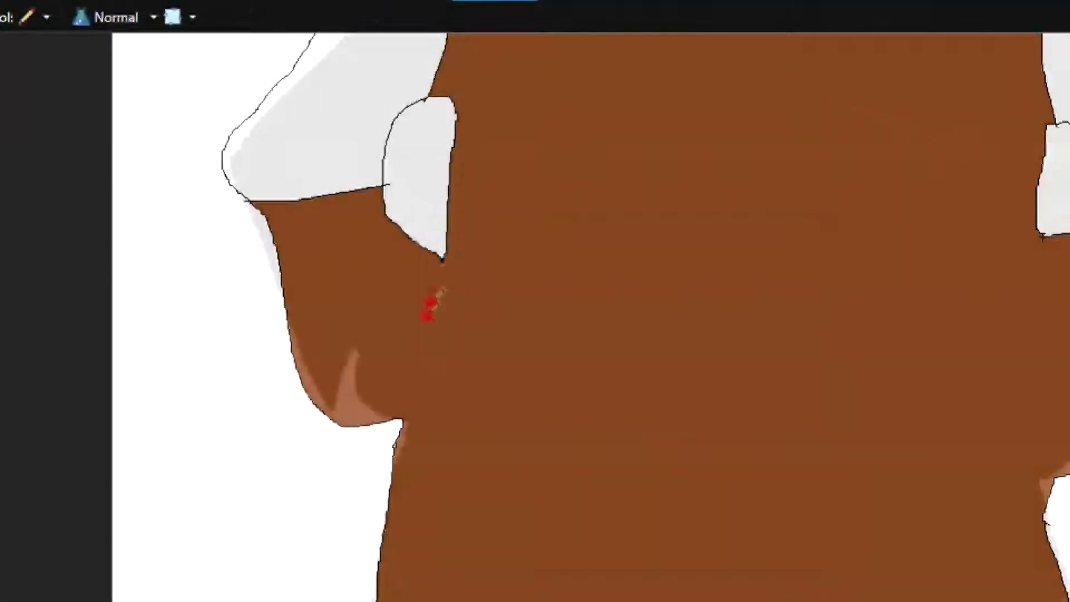
key("ctrl+z")
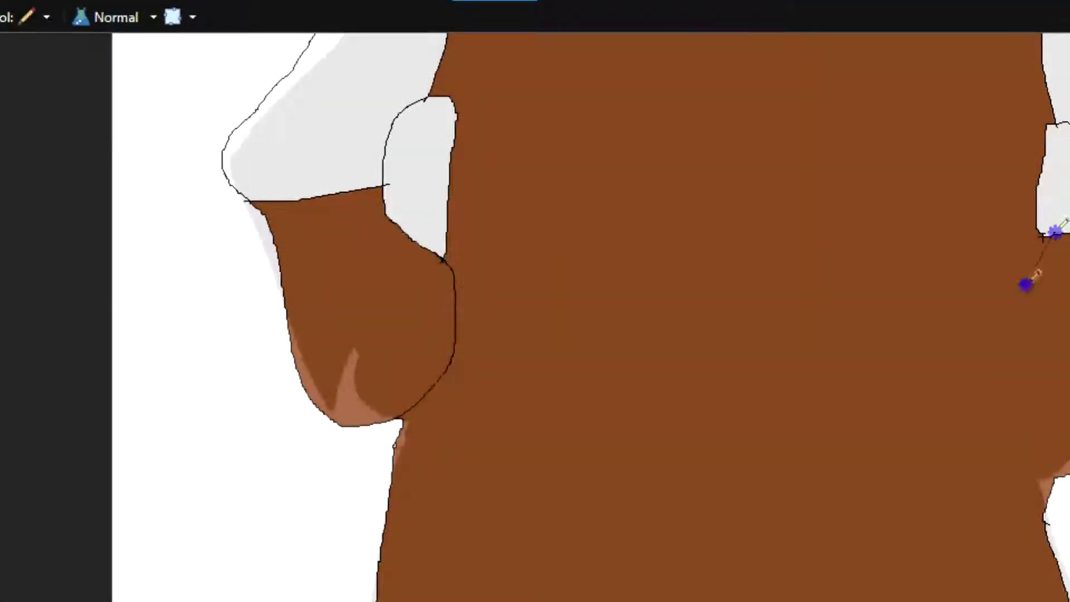
scroll(1026, 284, "up", 5)
- Fill the sleeves and the leftover torso rectangle with near-black
key("f")
left_click(742, 193)
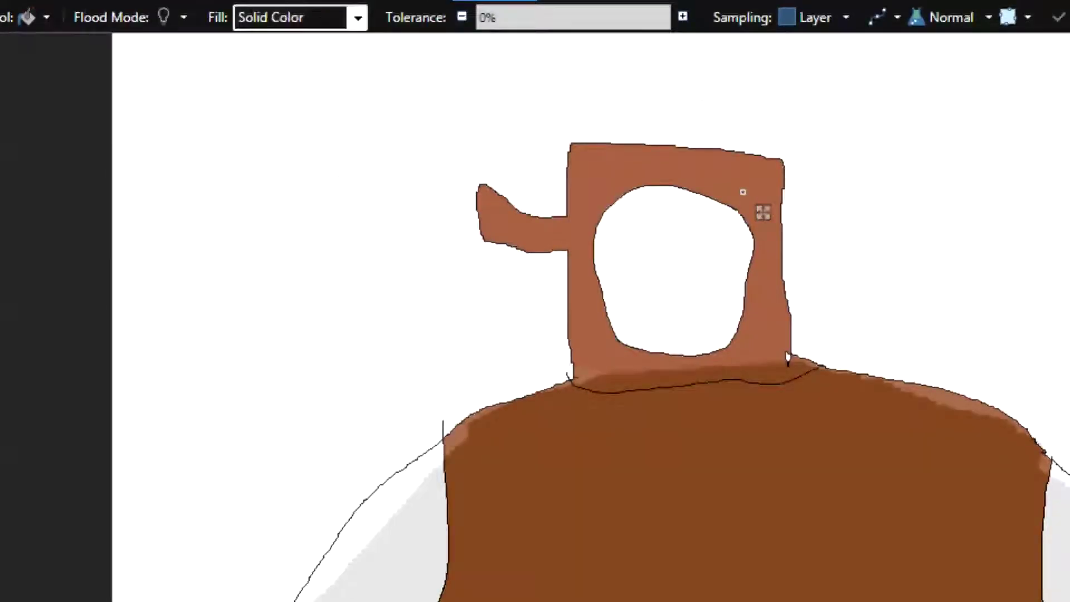
key("F8")
left_click(821, 241)
scroll(886, 51, "down", 3)
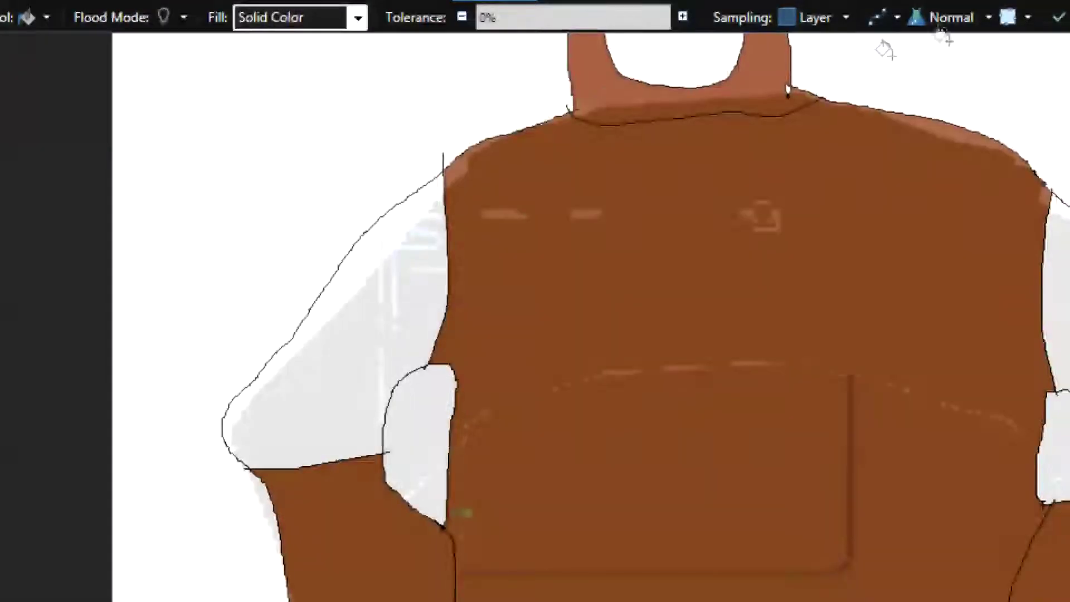
key("F8")
left_click(682, 474)
left_click(824, 239)
scroll(460, 527, "down", 2)
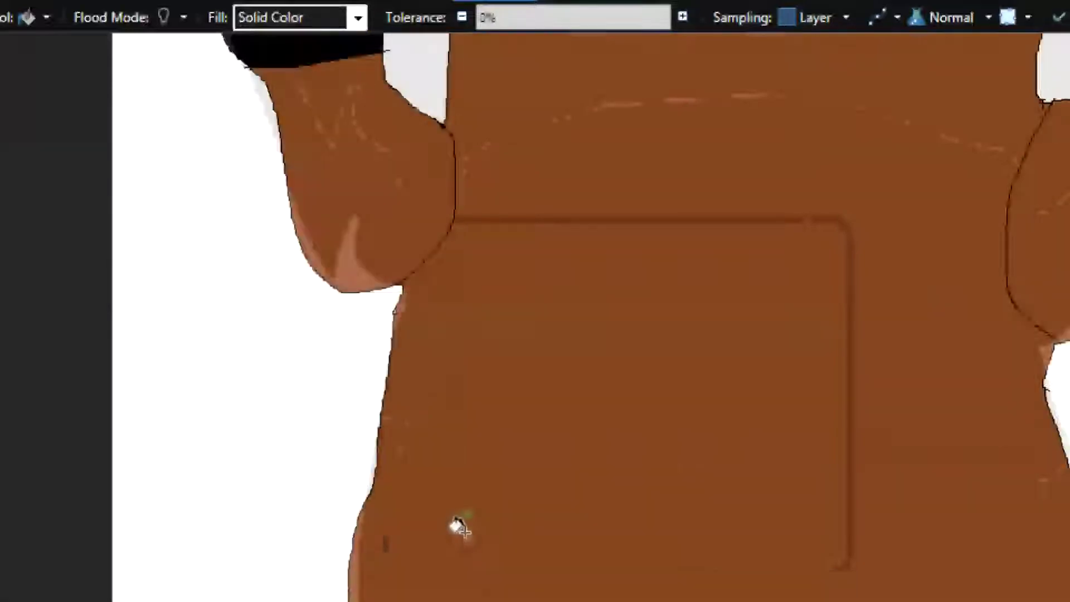
left_click(455, 522)
scroll(549, 382, "up", 3)
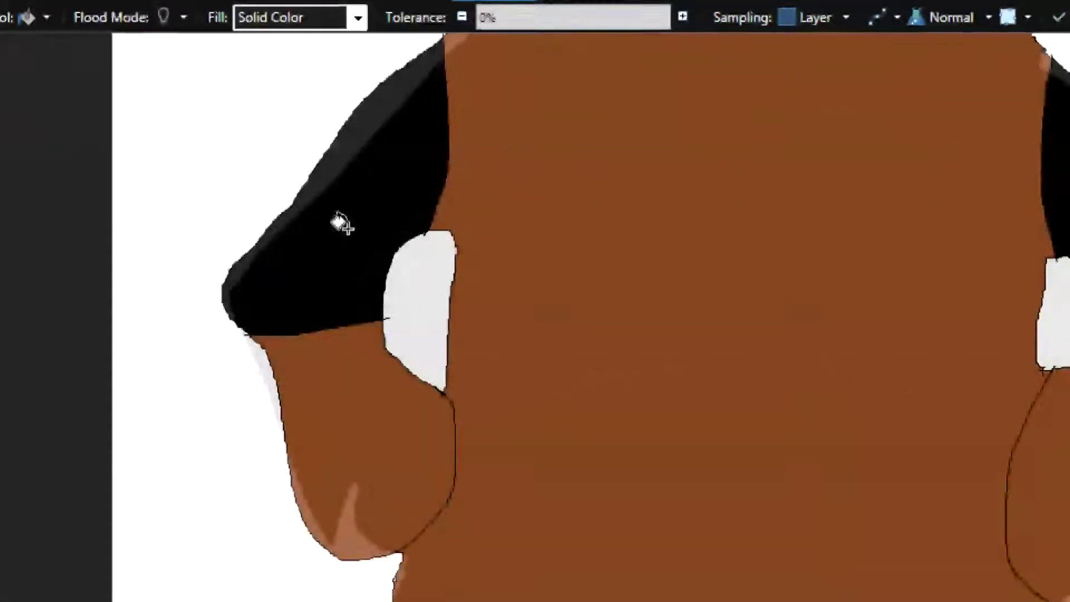
- Lighten the primary colour to tan and fill the face with it
key("p")
key("F8")
key("F8")
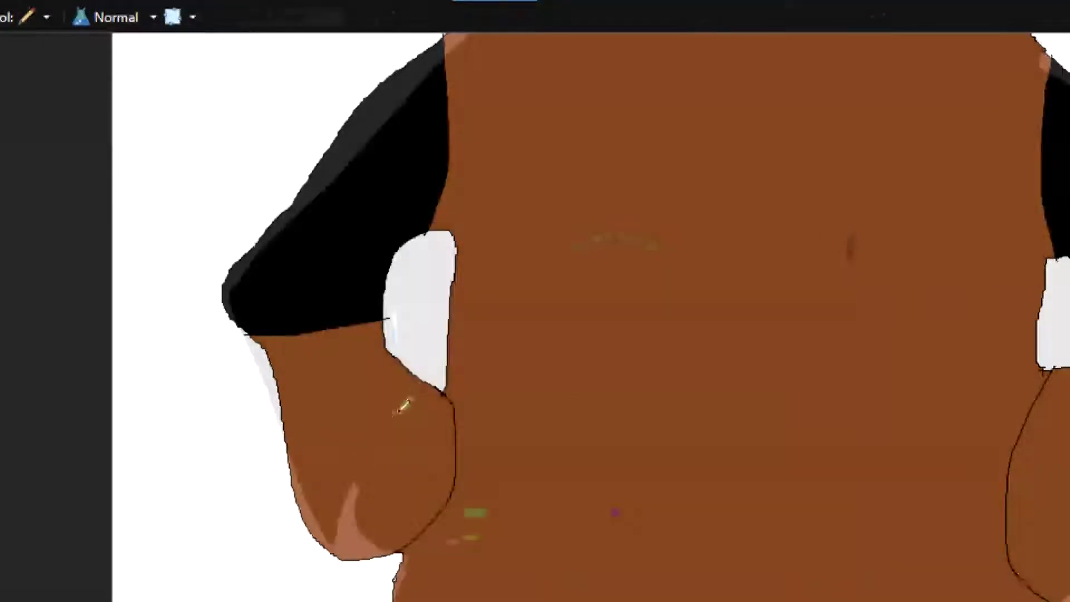
key("f")
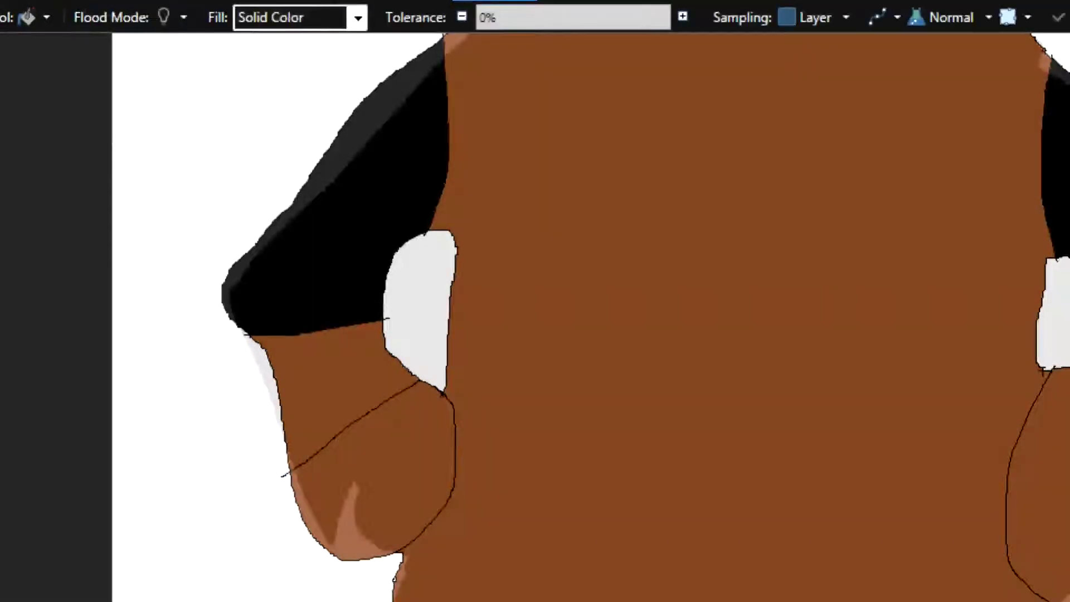
key("F8")
left_click(424, 308)
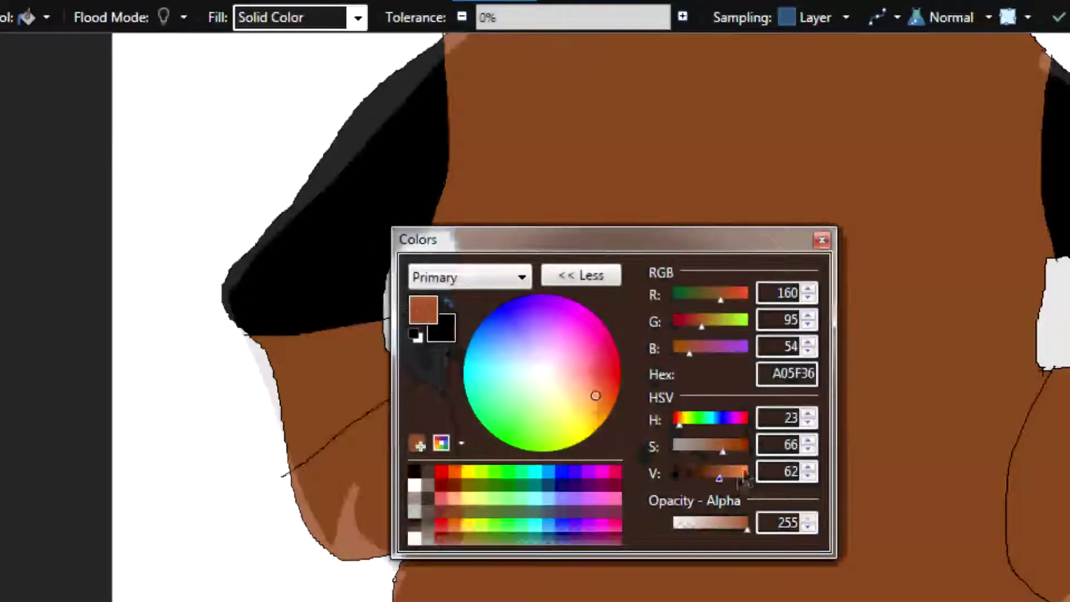
left_click(712, 334)
left_click(351, 469)
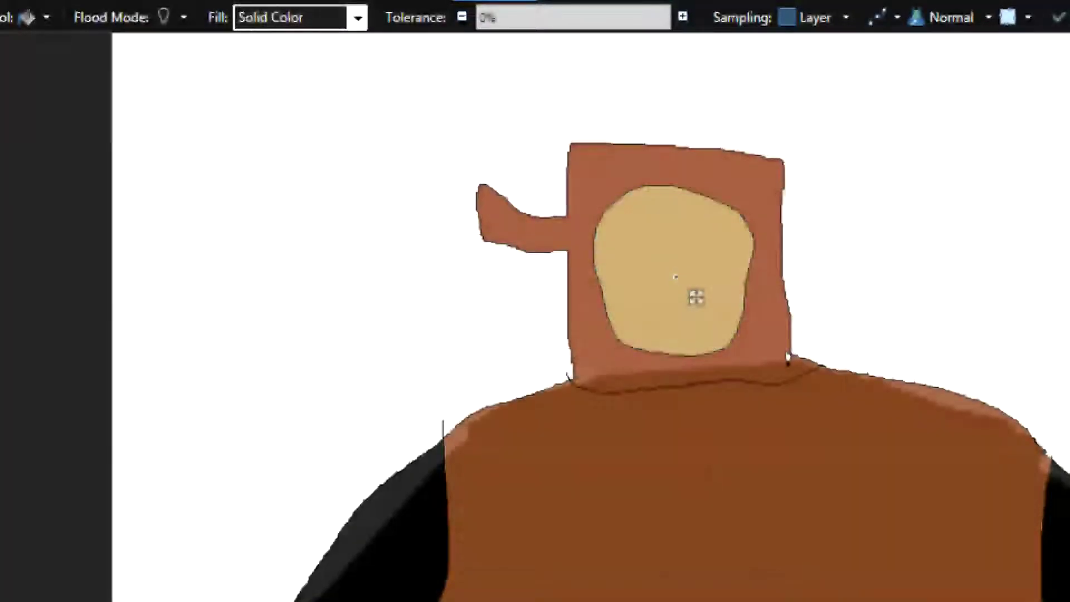
- Make the colour a paler tan and set brush hardness to 50%
mouse_move(722, 451)
left_mouse_down()
mouse_move(701, 453)
mouse_move(742, 473)
left_mouse_up()
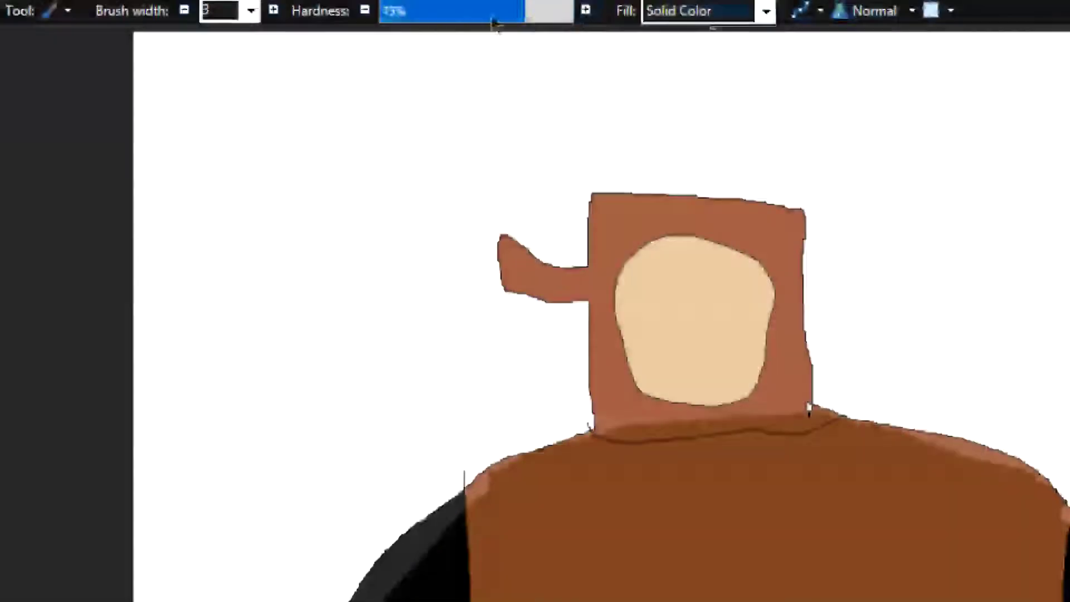
left_click_drag(494, 17, 476, 12)
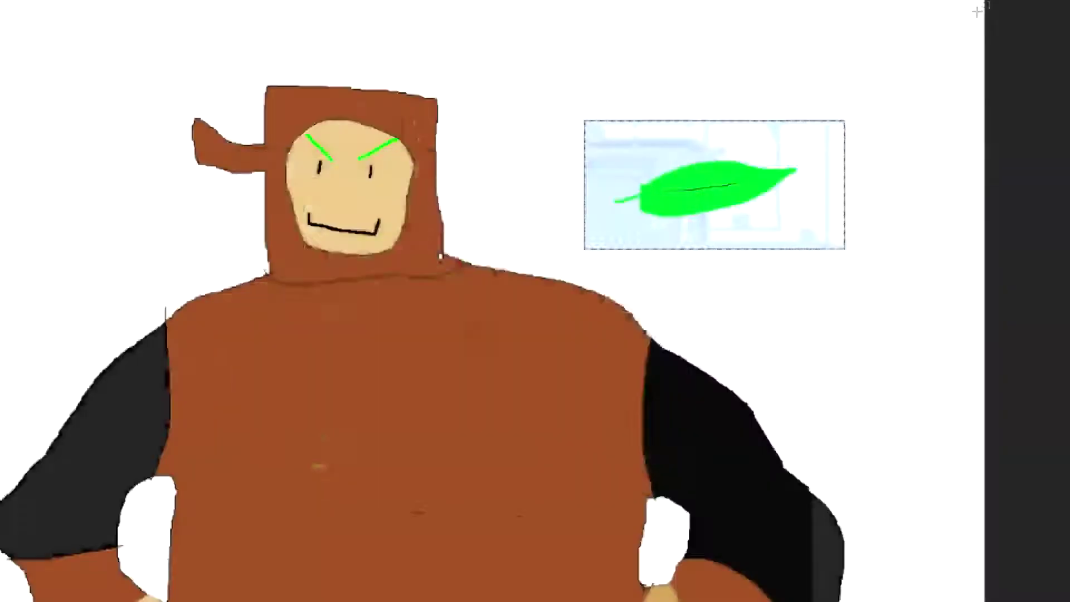
- Name the new layer 'leaf' and place rotated leaf copies around the figure
double_click(686, 65)
type("leaf")
left_click(545, 477)
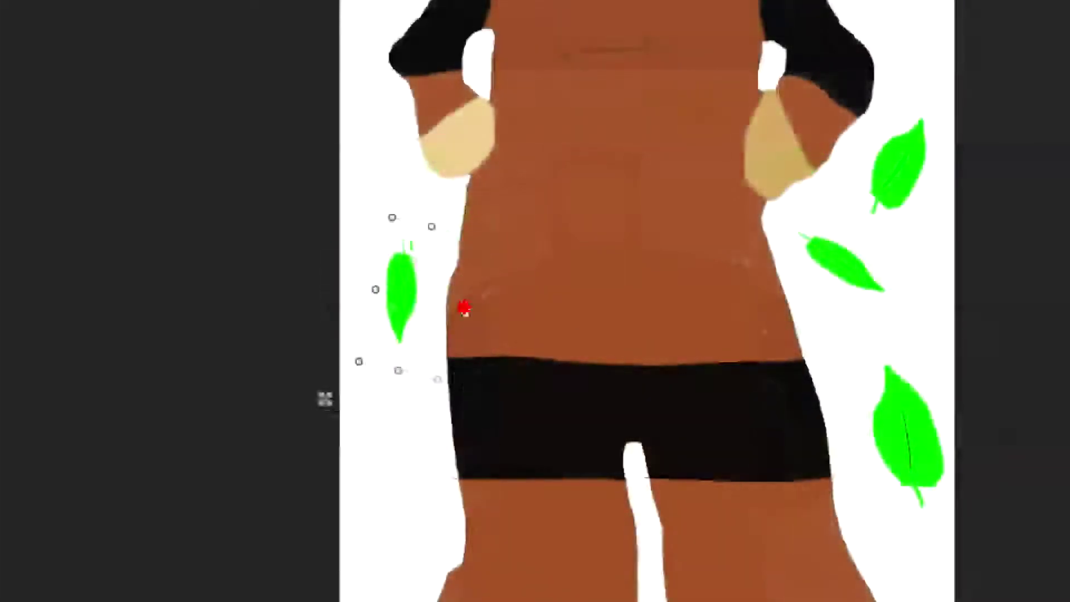
left_click_drag(465, 307, 394, 227)
key("ctrl+v")
left_click_drag(454, 346, 487, 311)
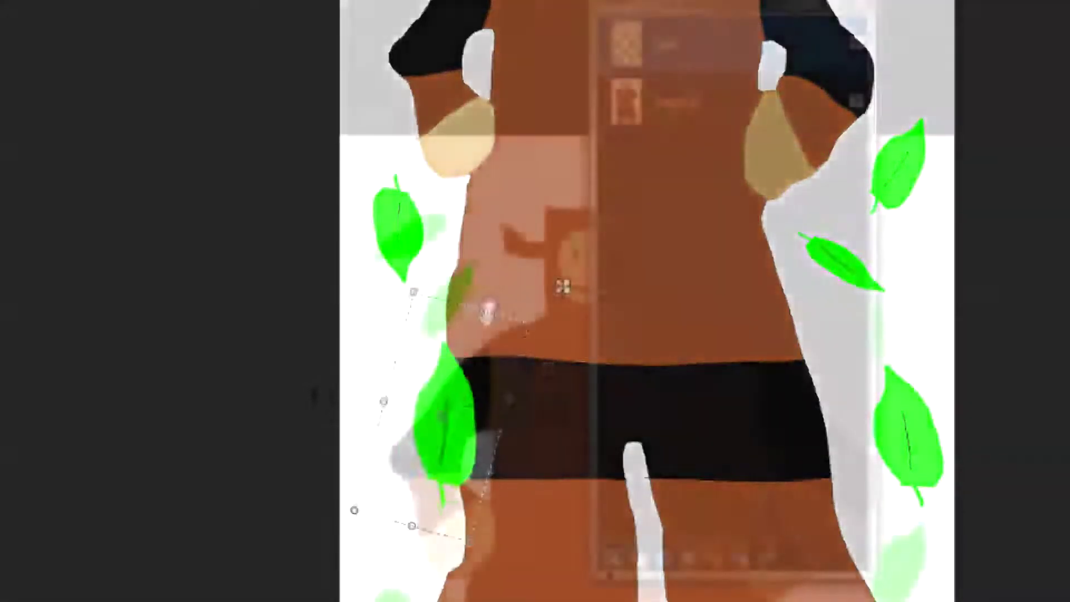
double_click(668, 160)
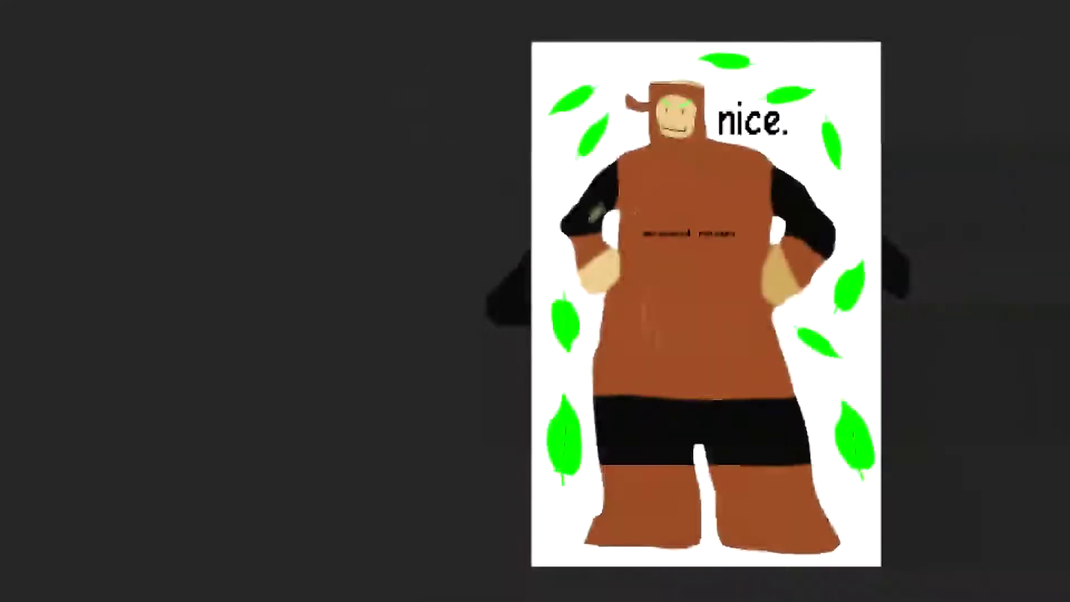
- Merge the layers down and save the drawing as nice.png in 32-bit
left_click(689, 559)
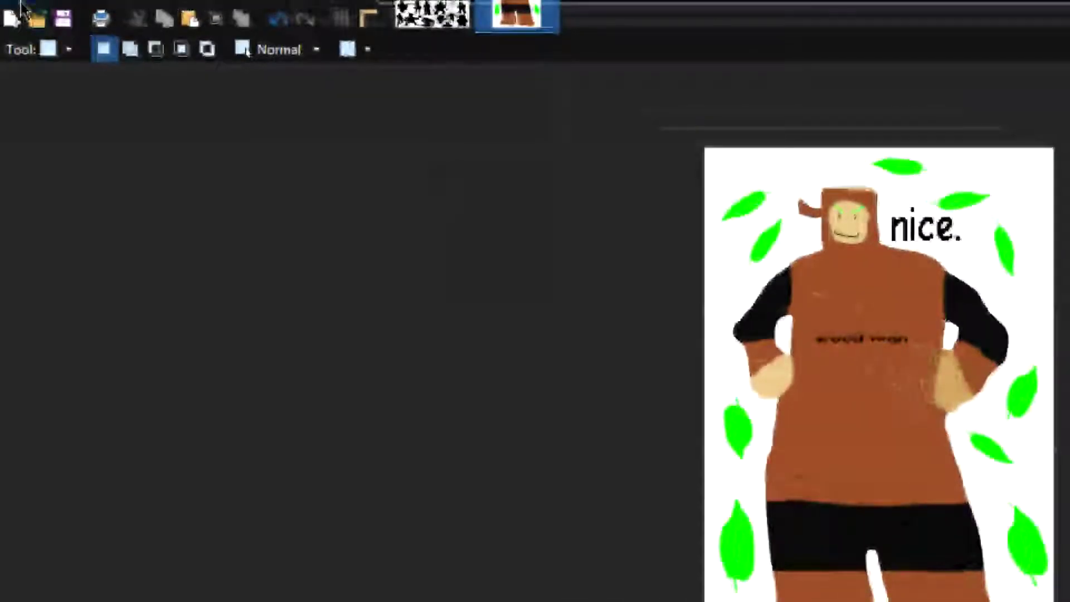
key("ctrl+s")
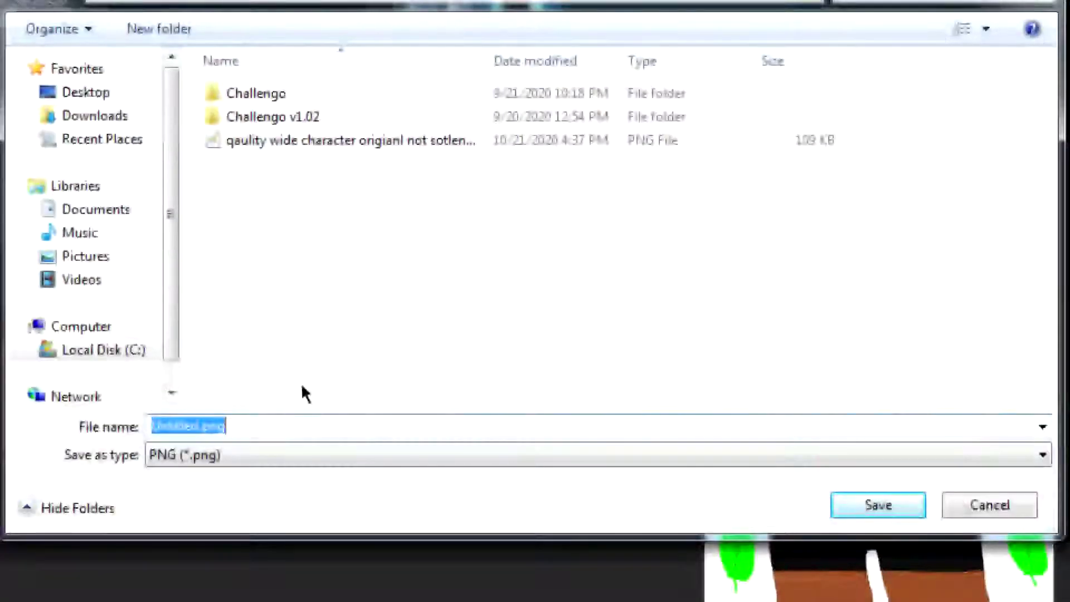
type("nice")
left_click(876, 504)
left_click(318, 222)
left_click(293, 270)
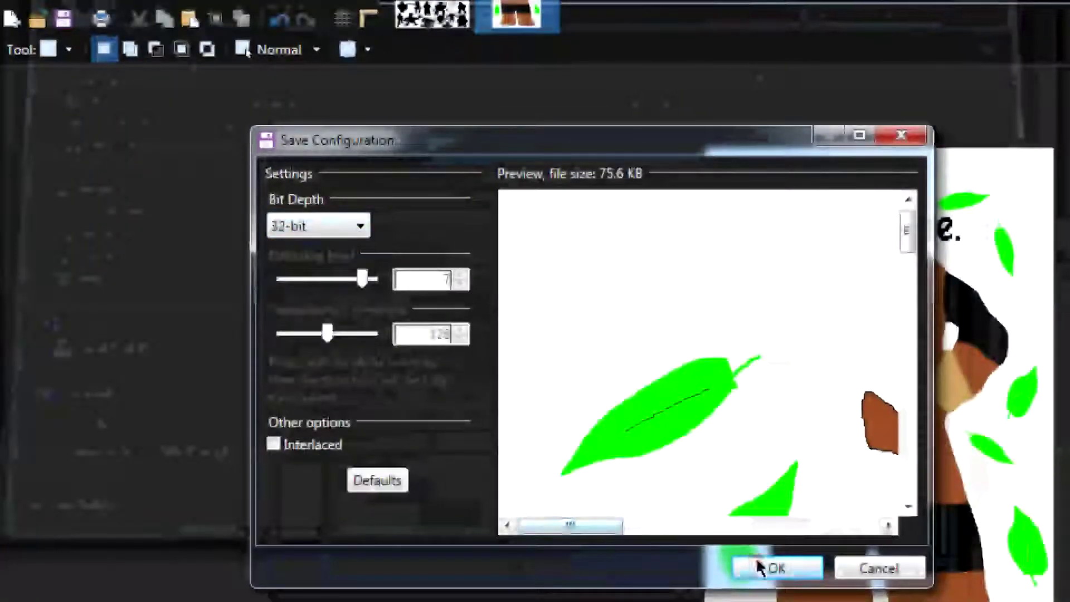